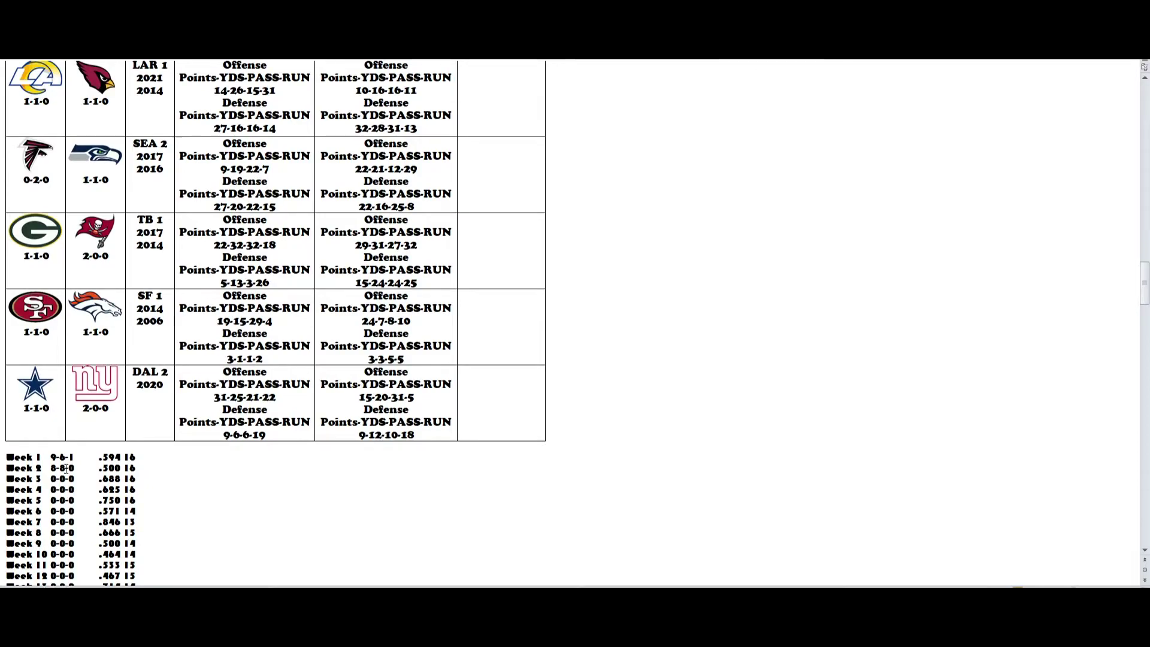
Copy the Steelers logo into the My Pick cell of the Steelers at Browns game.
{"action": "left_click_drag", "start_coordinate": [1144, 288], "coordinate": [1146, 177]}
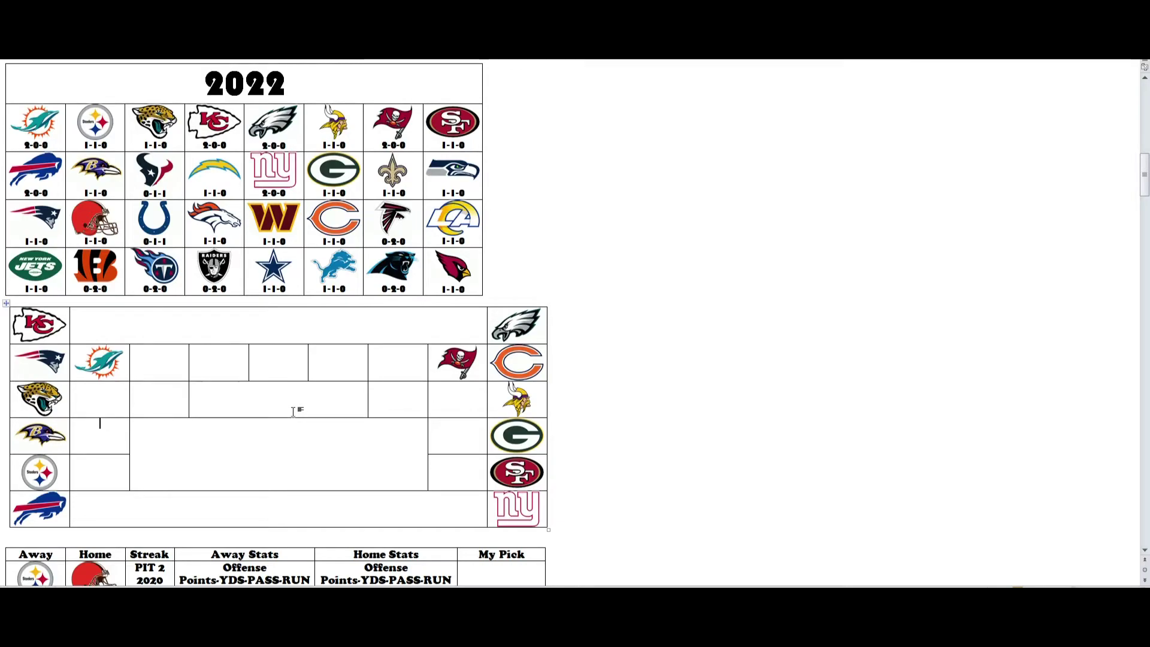
{"action": "scroll", "coordinate": [323, 396], "scroll_direction": "down", "scroll_amount": 10}
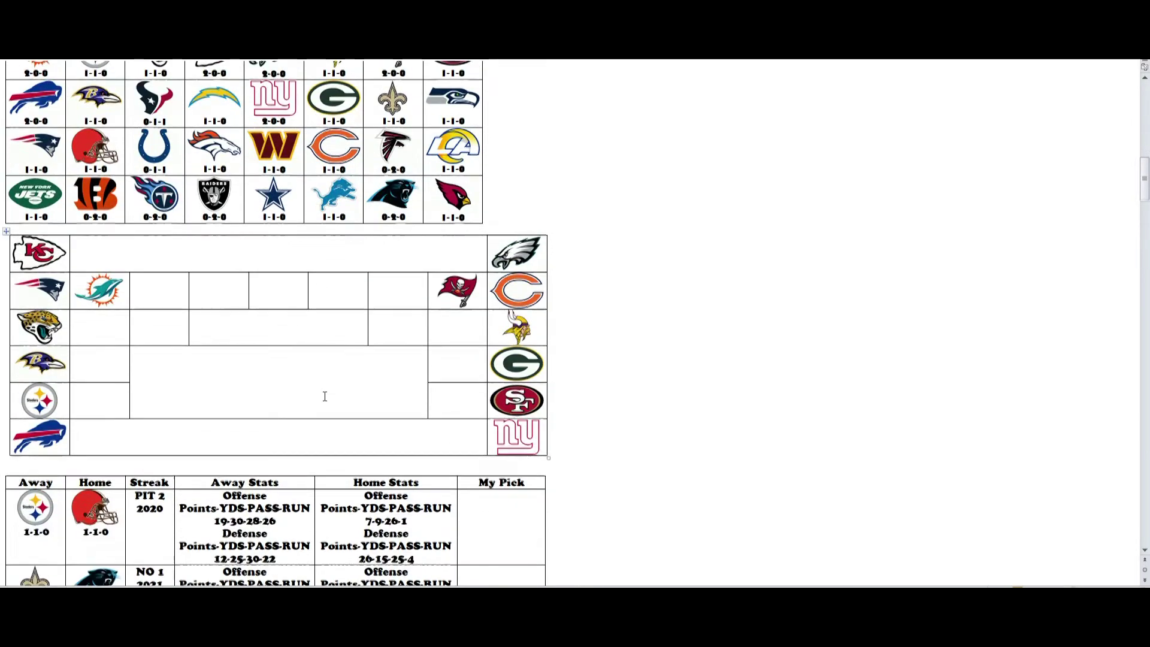
{"action": "scroll", "coordinate": [323, 395], "scroll_direction": "down", "scroll_amount": 2}
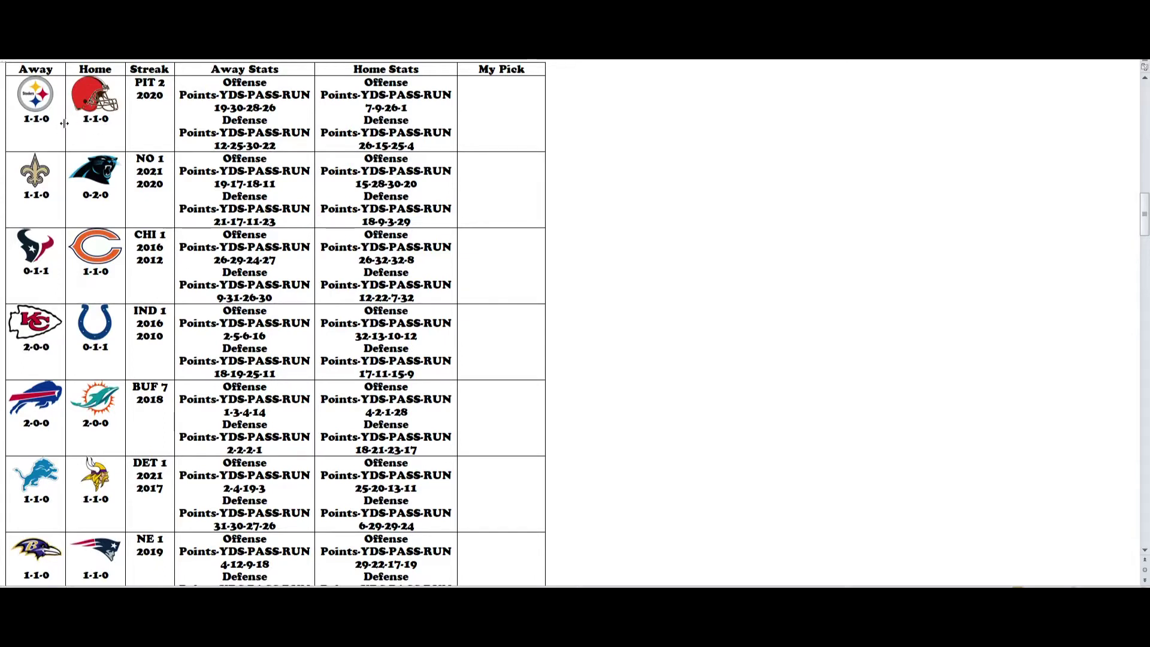
{"action": "left_click", "coordinate": [36, 96]}
{"action": "key", "text": "ctrl+c"}
{"action": "left_click", "coordinate": [503, 123]}
{"action": "key", "text": "ctrl+v"}
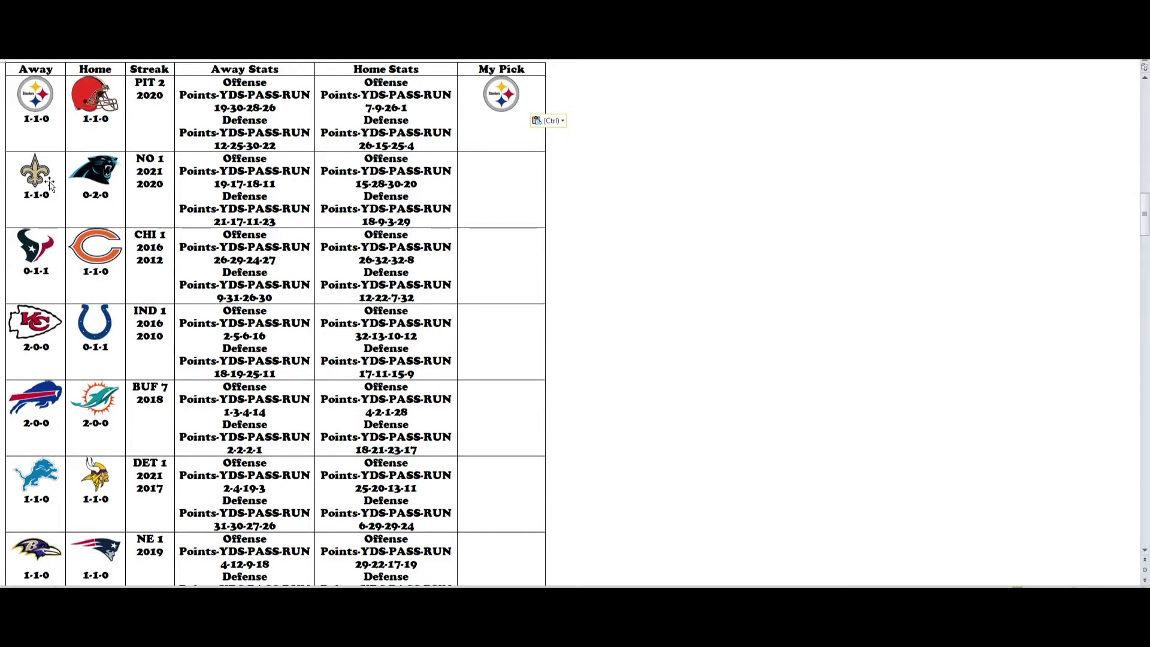
Copy the Panthers logo into My Pick for Saints at Panthers and the Texans logo for Texans at Bears.
{"action": "left_click", "coordinate": [96, 175]}
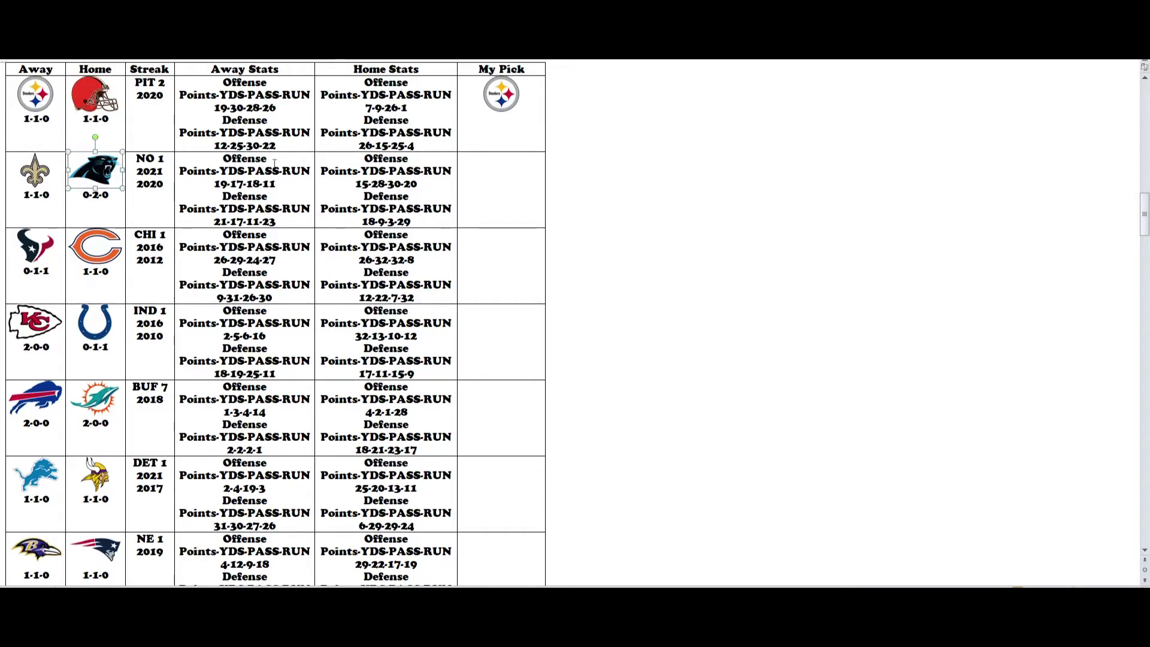
{"action": "key", "text": "ctrl+c"}
{"action": "left_click", "coordinate": [495, 179]}
{"action": "key", "text": "ctrl+v"}
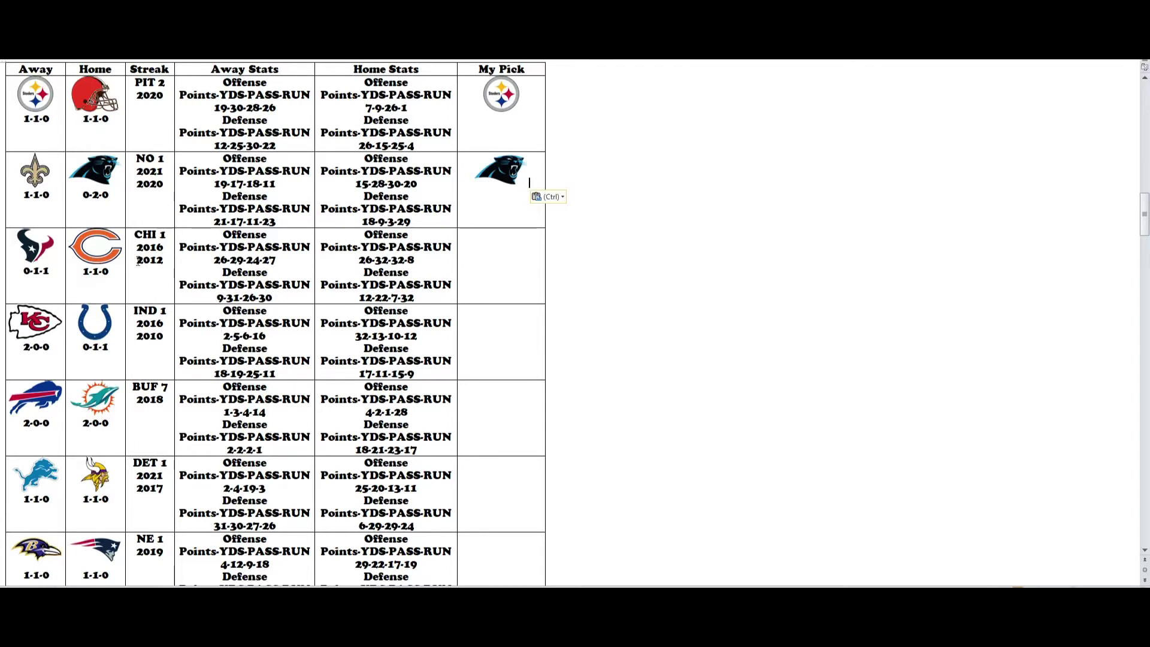
{"action": "left_click", "coordinate": [34, 257]}
{"action": "key", "text": "ctrl+c"}
{"action": "left_click", "coordinate": [487, 256]}
{"action": "key", "text": "ctrl+v"}
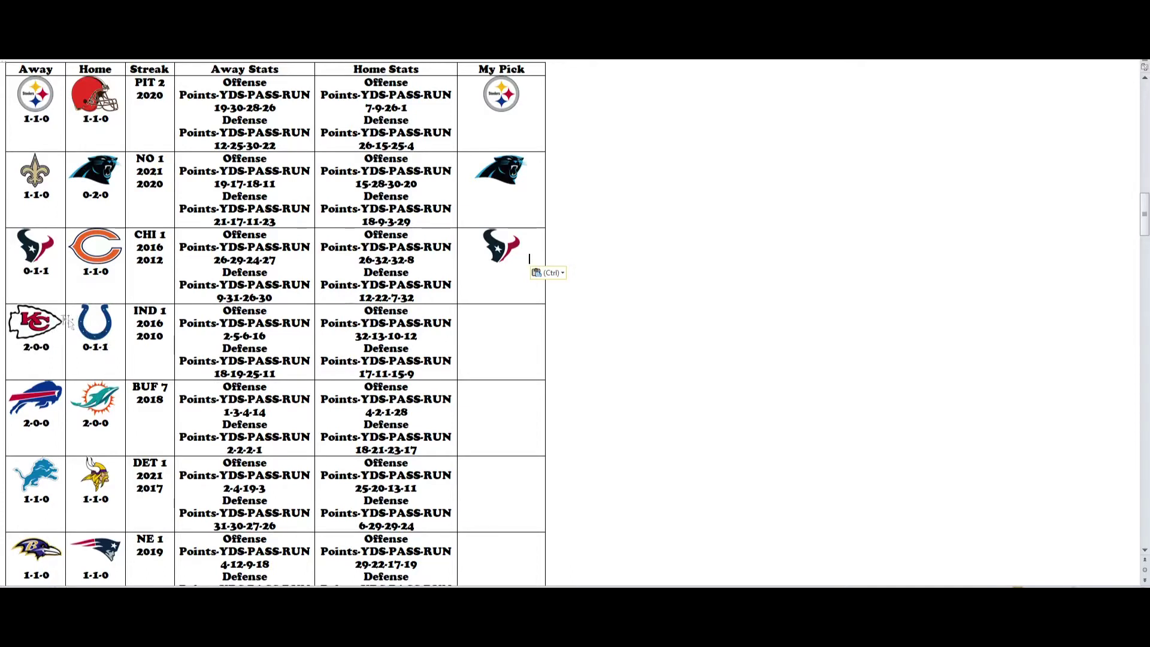
Copy the Chiefs logo into My Pick for Chiefs at Colts and the Bills logo for Bills at Dolphins.
{"action": "left_click", "coordinate": [33, 328]}
{"action": "left_click", "coordinate": [490, 350]}
{"action": "key", "text": "ctrl+v"}
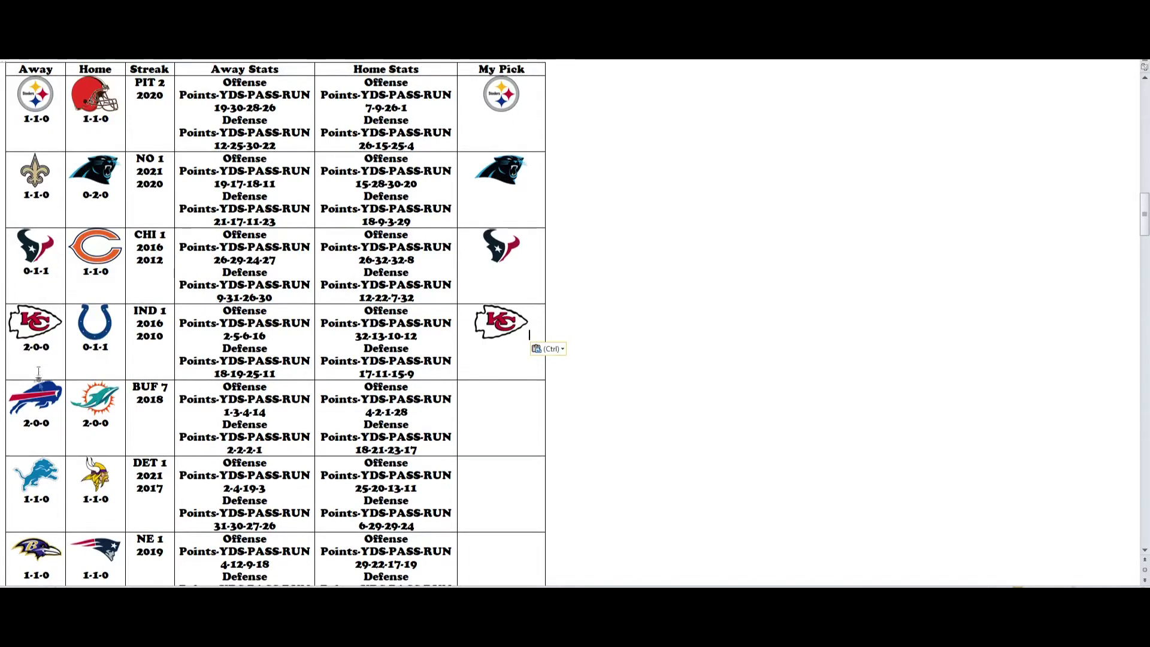
{"action": "left_click", "coordinate": [35, 398]}
{"action": "key", "text": "ctrl+c"}
{"action": "left_click", "coordinate": [490, 404]}
{"action": "key", "text": "ctrl+v"}
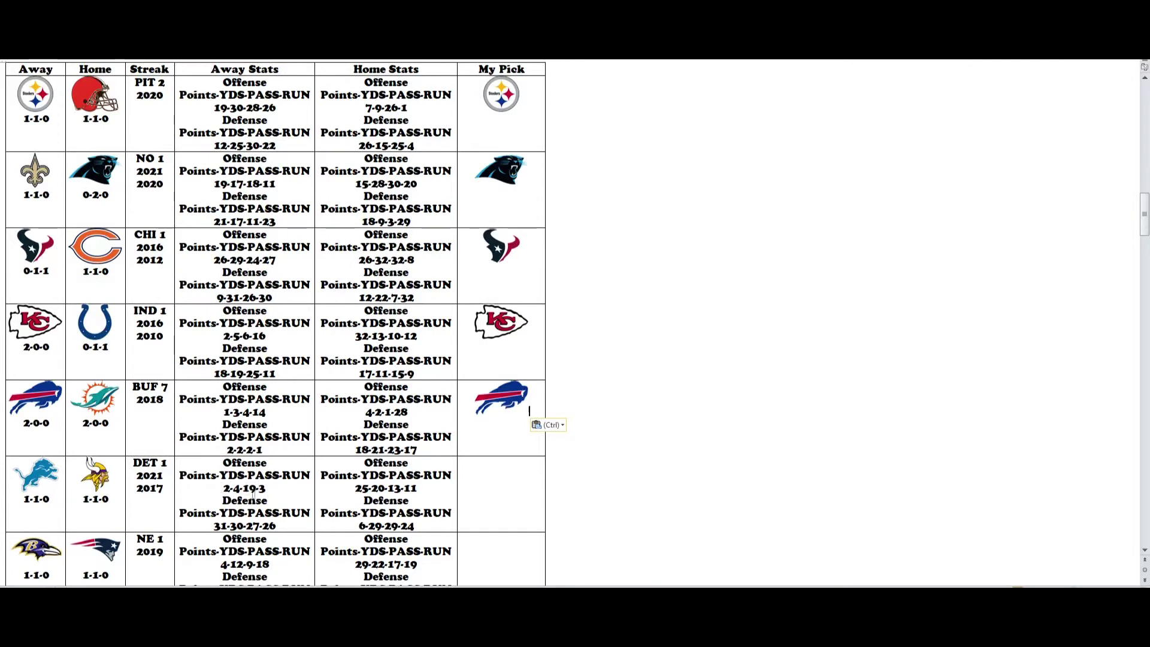
Copy the Vikings logo into My Pick for Lions at Vikings and the Ravens logo for Ravens at Patriots.
{"action": "left_click_drag", "start_coordinate": [266, 489], "coordinate": [259, 488]}
{"action": "left_click", "coordinate": [96, 474]}
{"action": "left_click", "coordinate": [502, 503]}
{"action": "key", "text": "ctrl+v"}
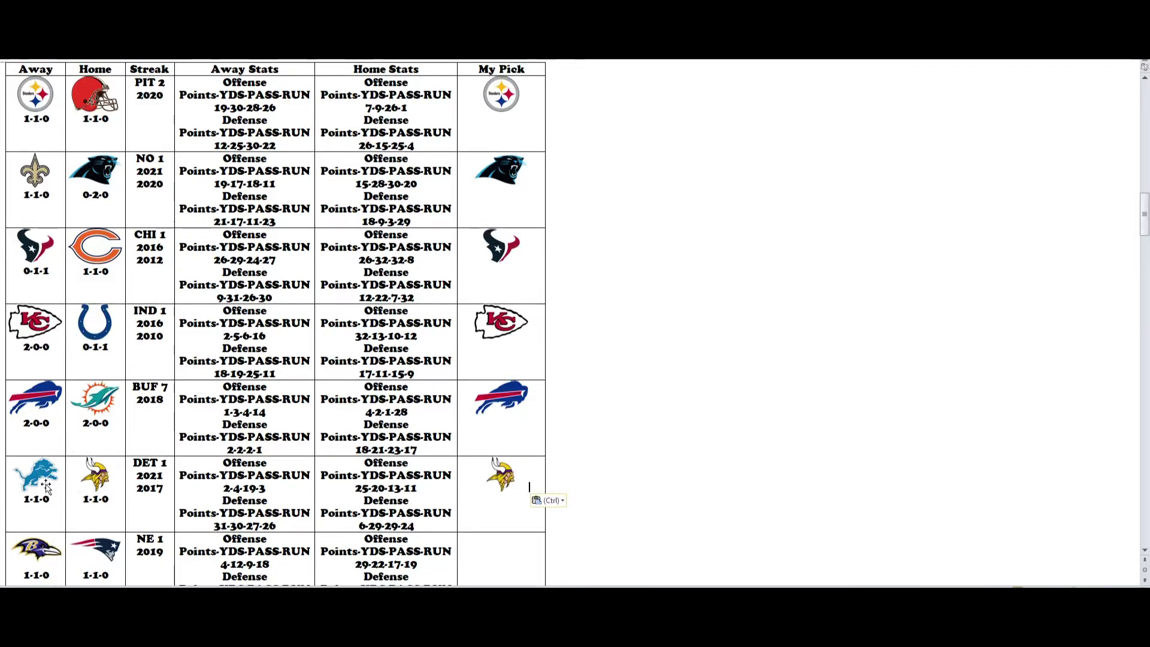
{"action": "scroll", "coordinate": [47, 489], "scroll_direction": "down", "scroll_amount": 12}
{"action": "scroll", "coordinate": [46, 484], "scroll_direction": "down", "scroll_amount": 2}
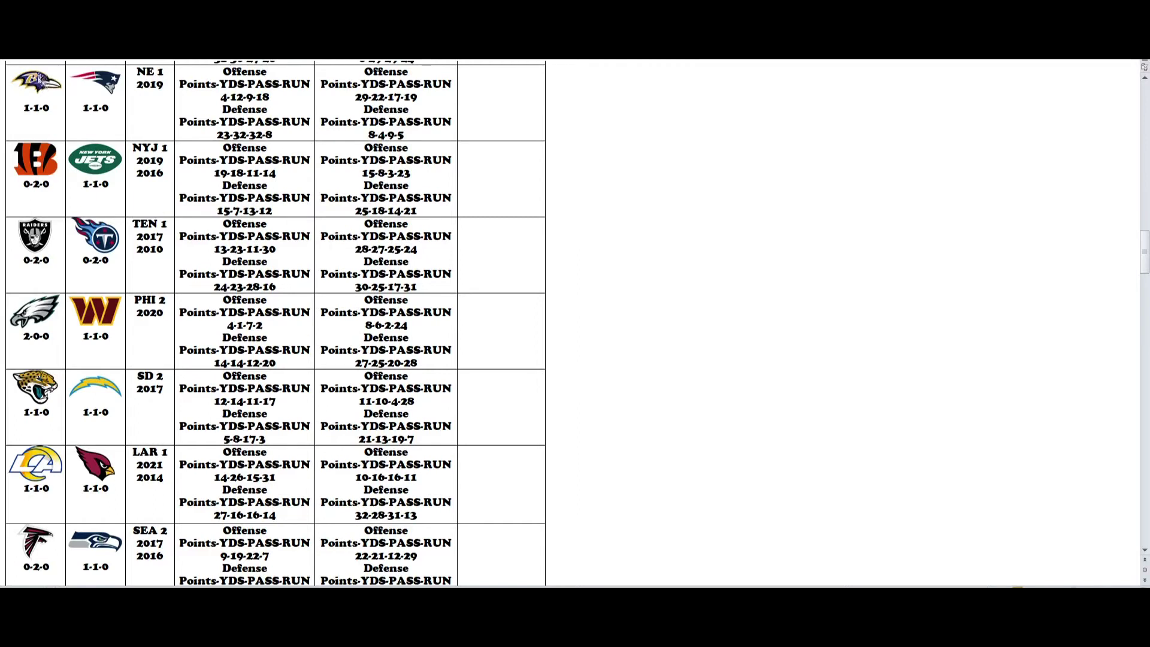
{"action": "left_click", "coordinate": [36, 74]}
{"action": "key", "text": "ctrl+c"}
{"action": "left_click", "coordinate": [512, 113]}
{"action": "key", "text": "ctrl+v"}
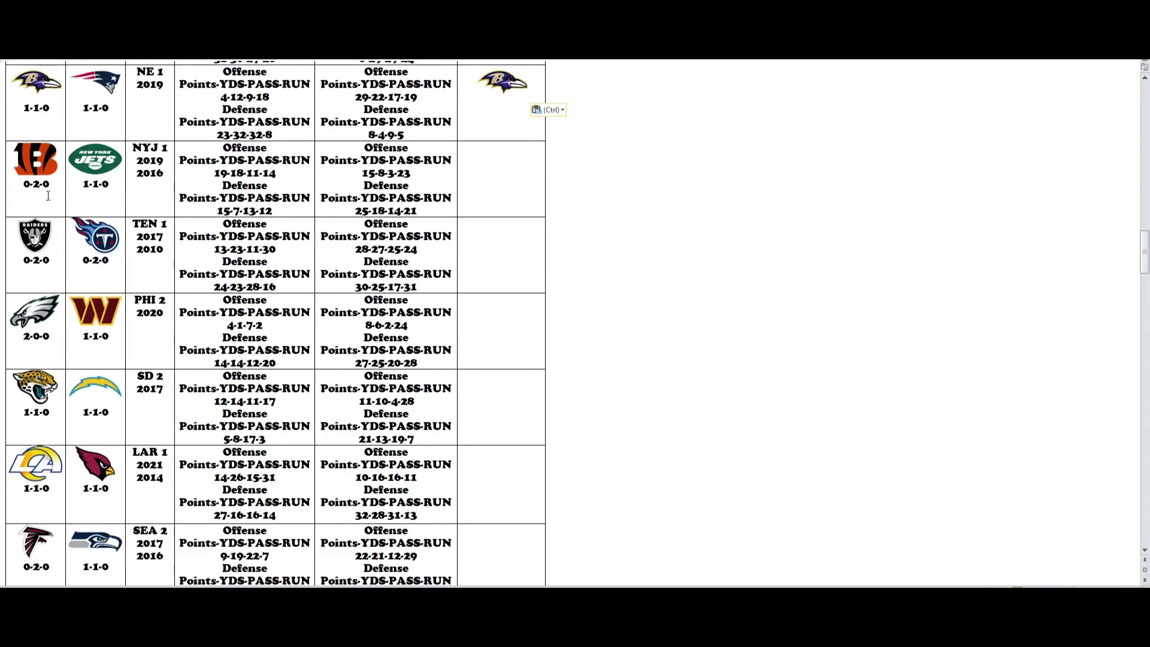
Copy the Jets logo into My Pick for Bengals at Jets and the Raiders logo for Raiders at Titans.
{"action": "left_click", "coordinate": [71, 168]}
{"action": "key", "text": "ctrl+c"}
{"action": "left_click", "coordinate": [479, 199]}
{"action": "key", "text": "ctrl+v"}
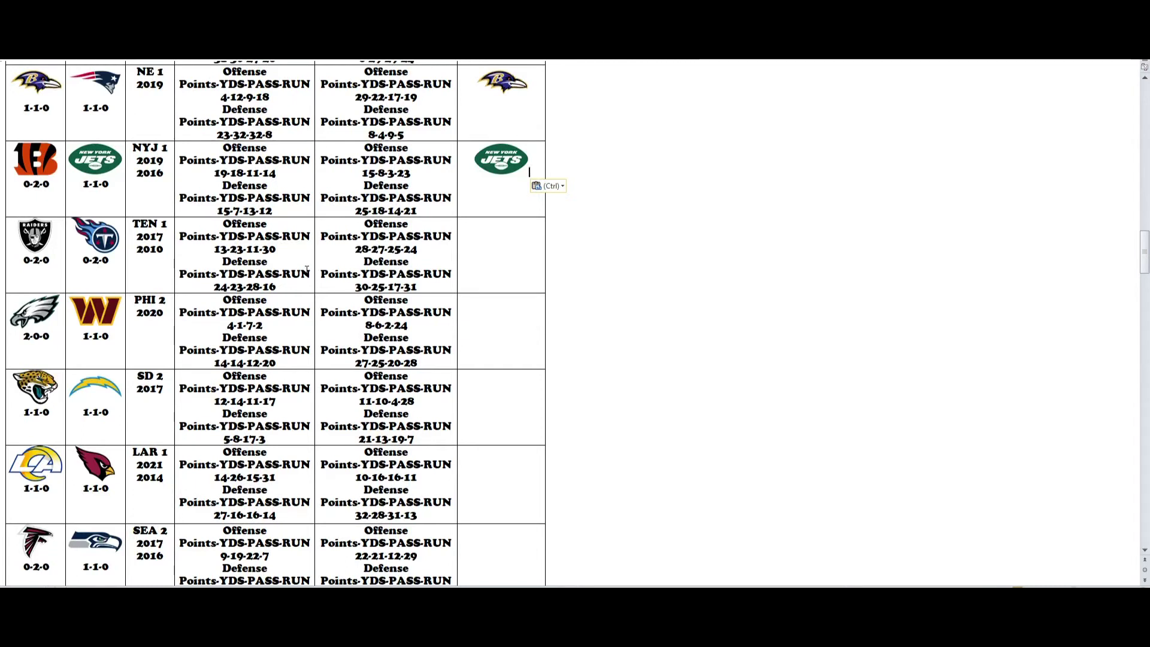
{"action": "left_click", "coordinate": [48, 239]}
{"action": "key", "text": "ctrl+c"}
{"action": "left_click", "coordinate": [494, 264]}
{"action": "key", "text": "ctrl+v"}
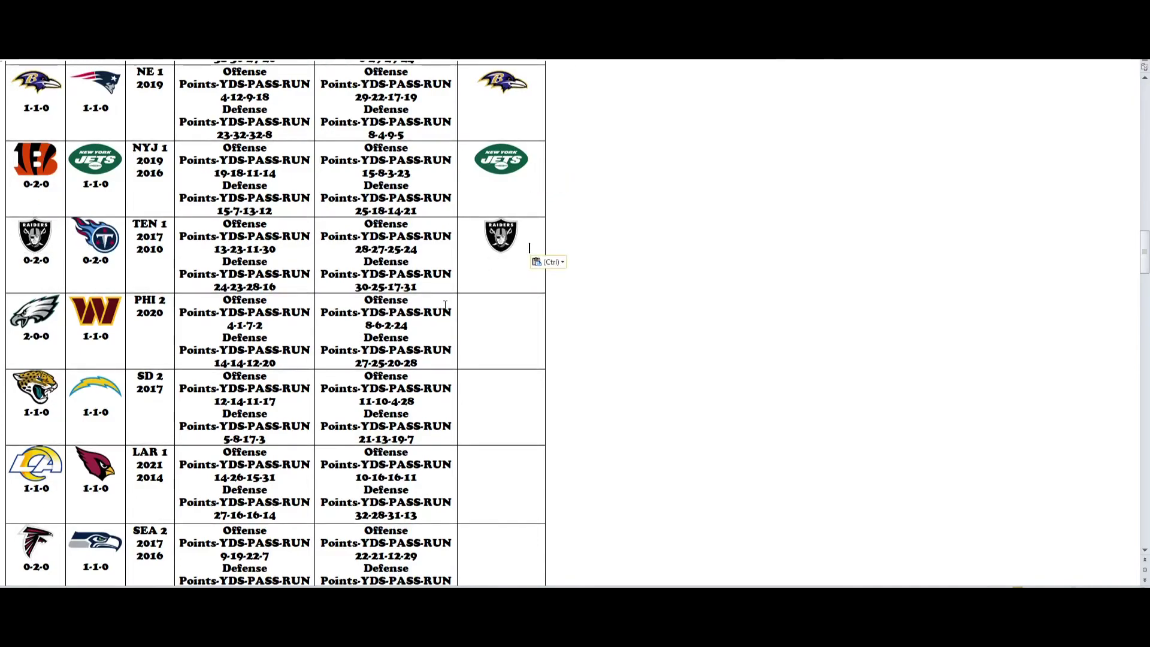
Copy the Eagles logo into the My Pick cell of the Eagles at Commanders game.
{"action": "scroll", "coordinate": [444, 305], "scroll_direction": "down", "scroll_amount": 6}
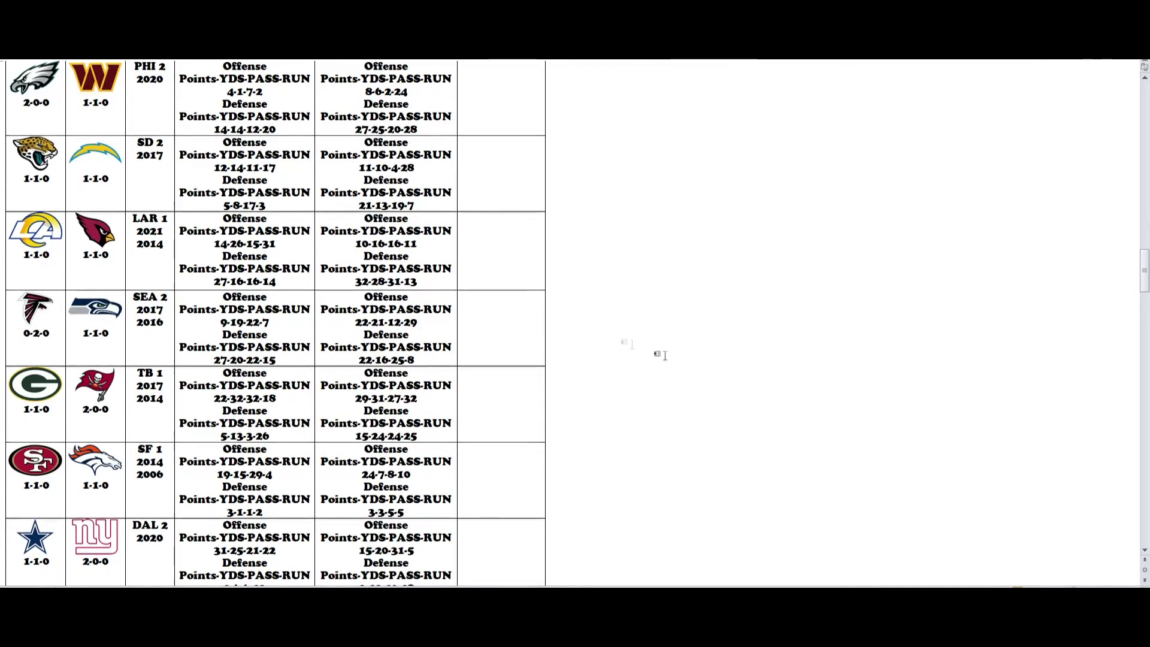
{"action": "left_click", "coordinate": [37, 75]}
{"action": "key", "text": "ctrl+c"}
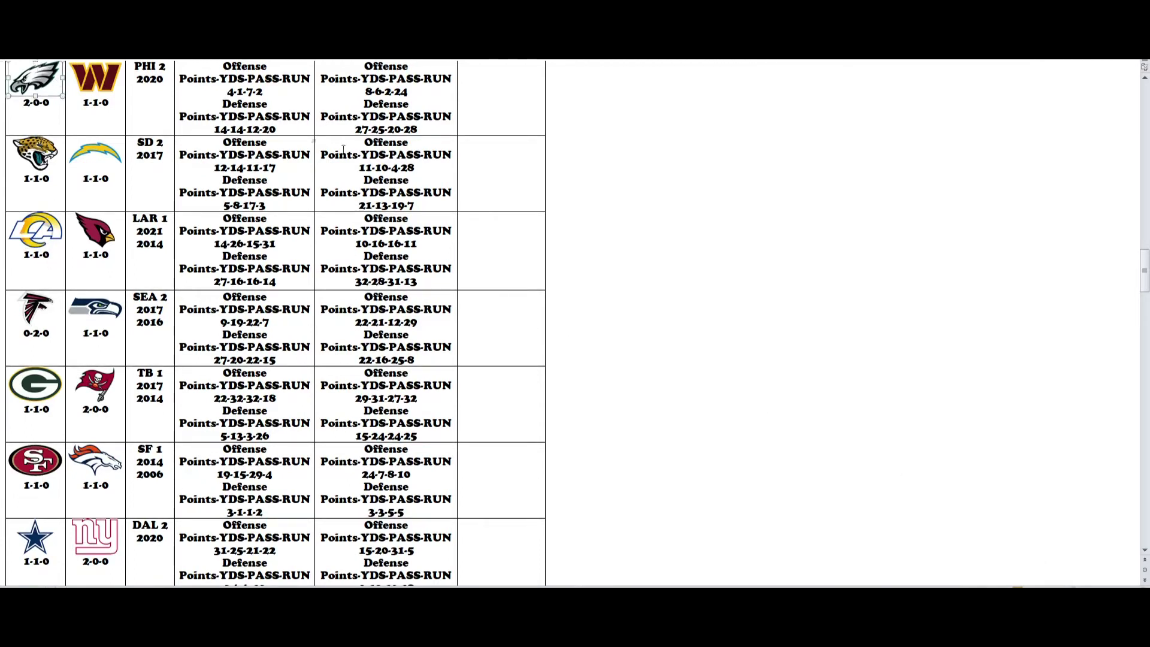
{"action": "left_click", "coordinate": [521, 90]}
{"action": "key", "text": "ctrl+v"}
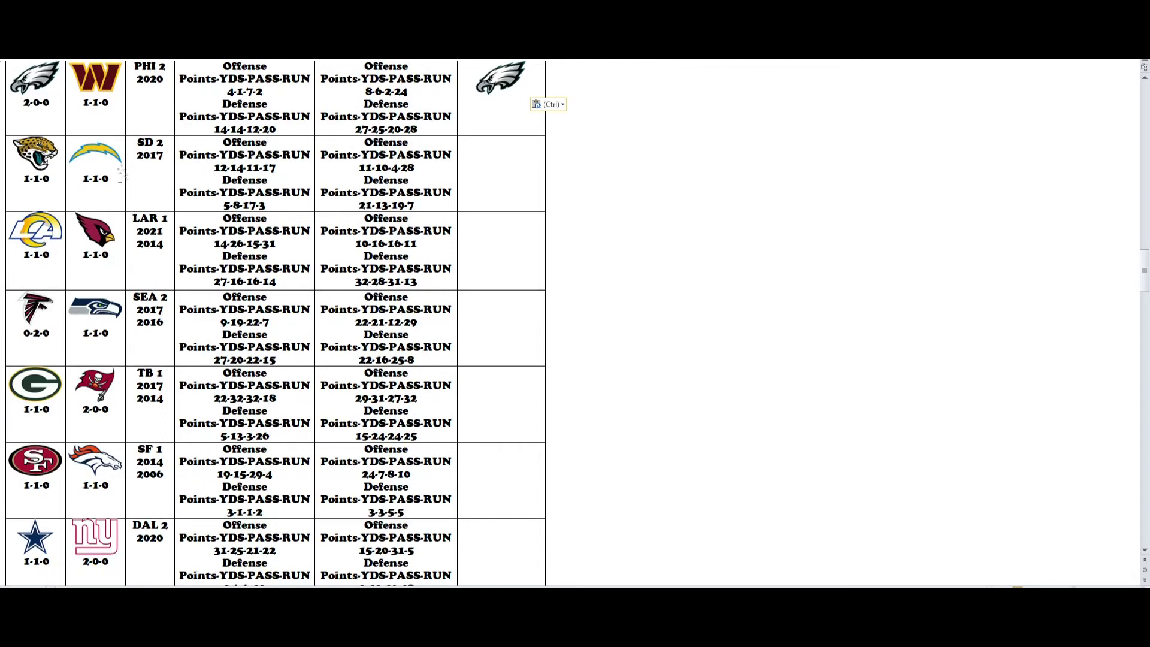
Change the team abbreviation in the Jaguars at Chargers streak to LAC and copy the Chargers logo into that game's My Pick cell.
{"action": "double_click", "coordinate": [145, 146]}
{"action": "key", "text": "BackSpace"}
{"action": "type", "text": "LAC"}
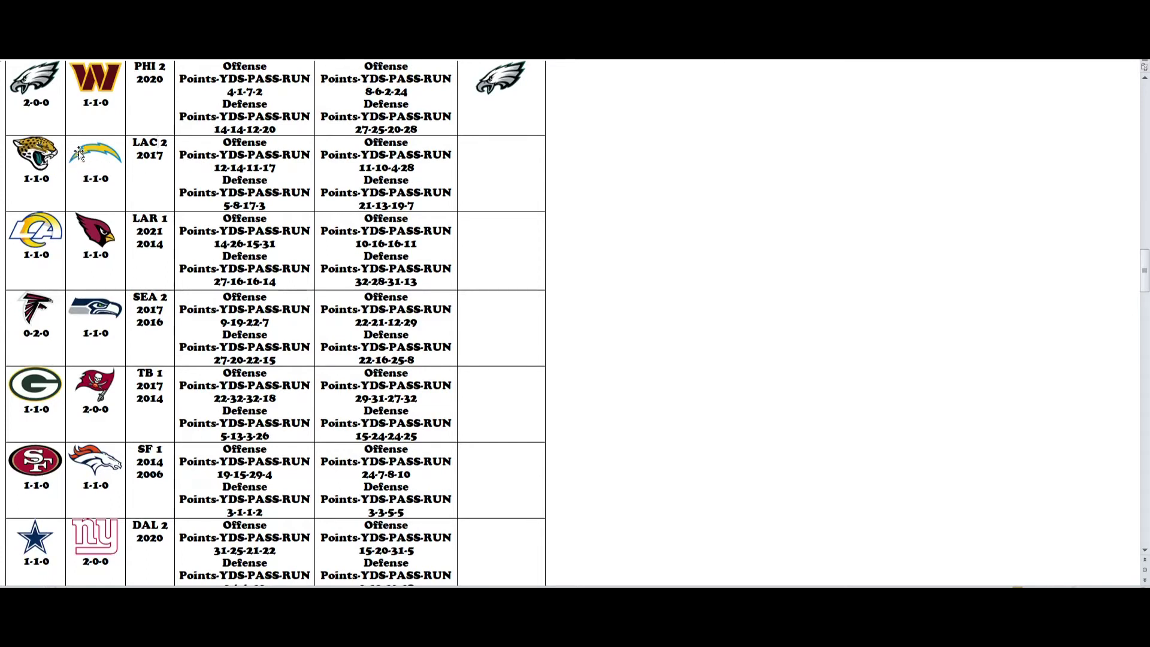
{"action": "left_click", "coordinate": [516, 177]}
{"action": "key", "text": "ctrl+v"}
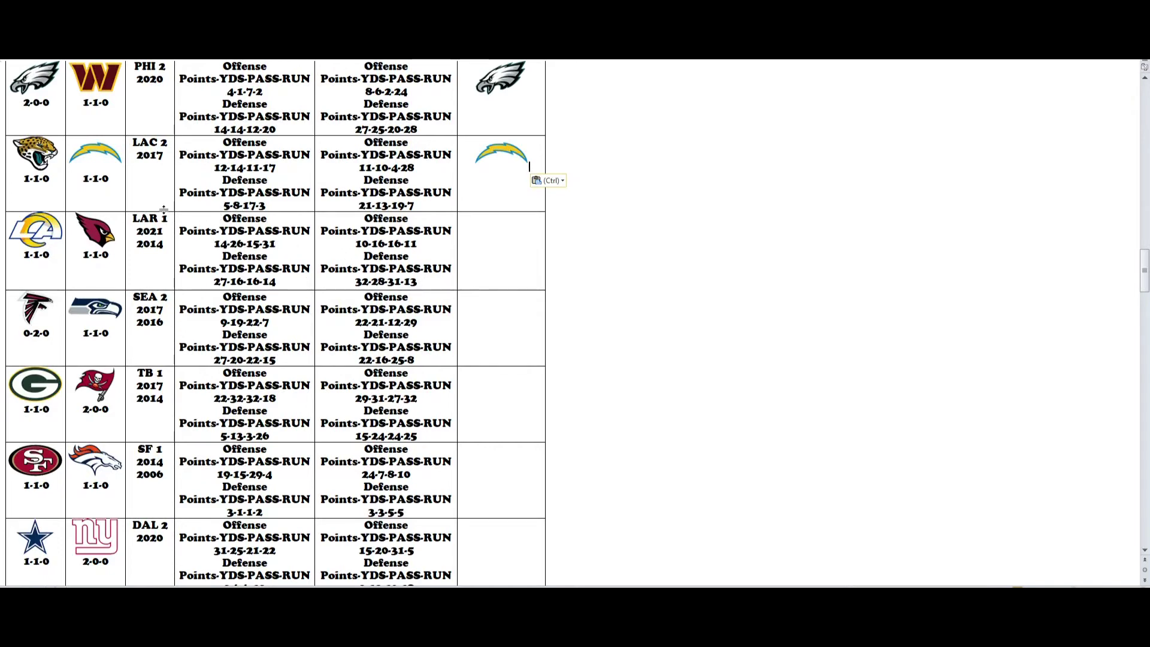
Copy the Cardinals logo into My Pick for Rams at Cardinals and the Falcons logo for Falcons at Seahawks.
{"action": "left_click", "coordinate": [95, 231]}
{"action": "key", "text": "ctrl+c"}
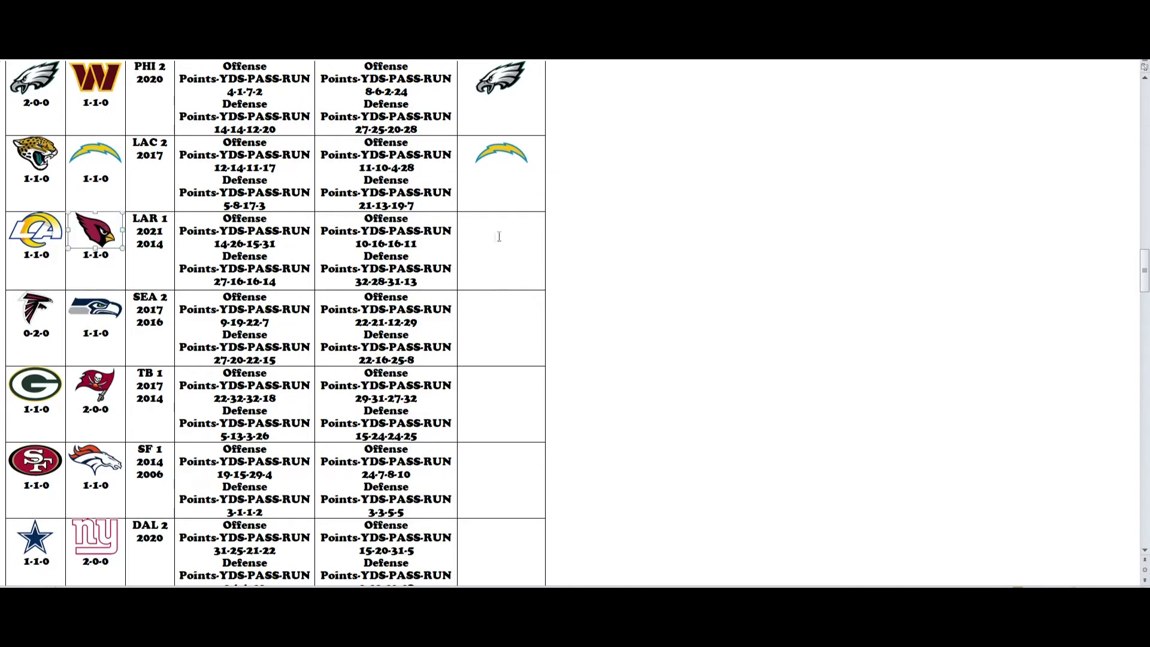
{"action": "left_click", "coordinate": [499, 238]}
{"action": "key", "text": "ctrl+v"}
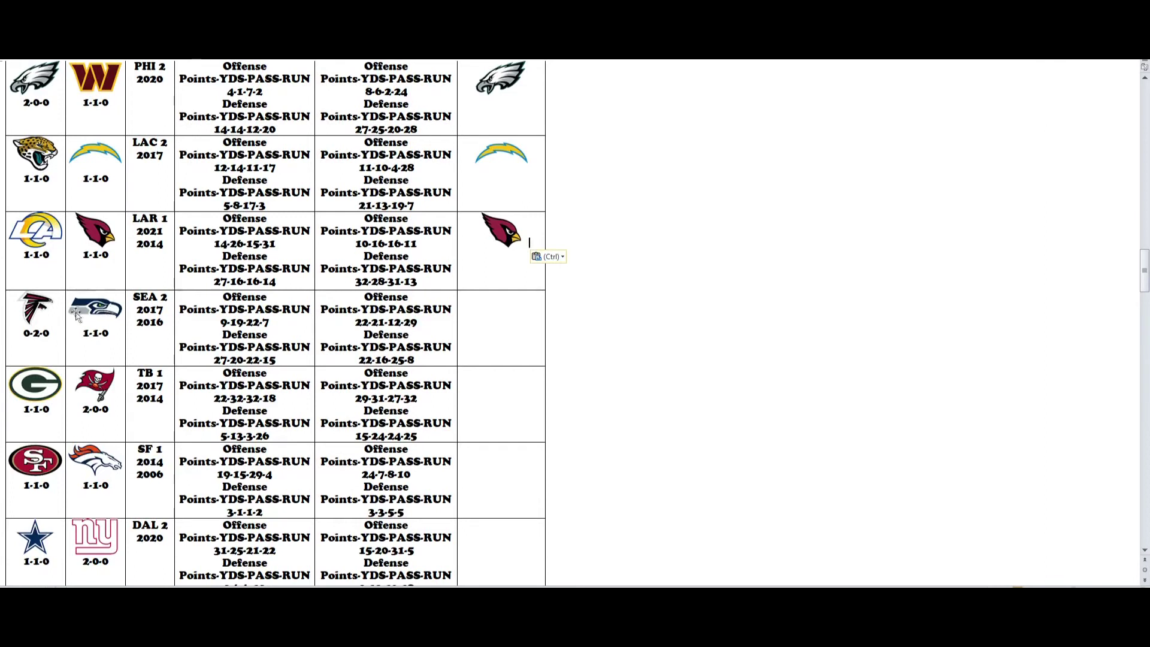
{"action": "left_click", "coordinate": [33, 312]}
{"action": "key", "text": "ctrl+c"}
{"action": "left_click", "coordinate": [515, 323]}
{"action": "key", "text": "ctrl+v"}
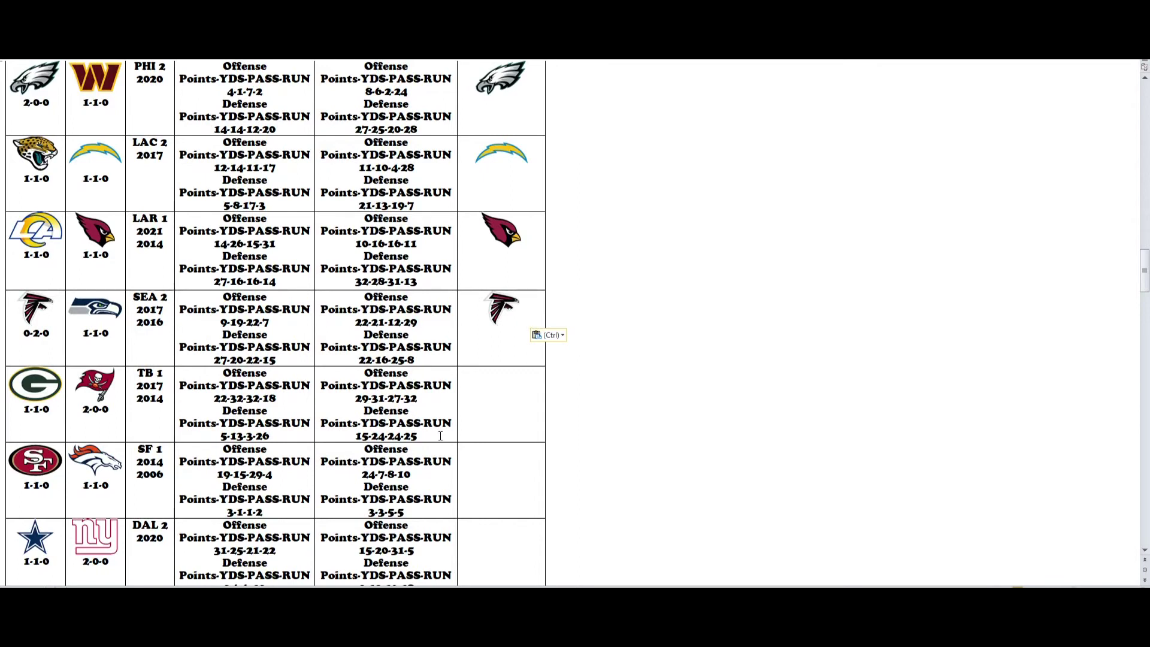
Check the Packers at Buccaneers offense rankings and copy the Buccaneers logo into that game's My Pick cell.
{"action": "left_click_drag", "start_coordinate": [440, 436], "coordinate": [357, 385]}
{"action": "left_click", "coordinate": [356, 398]}
{"action": "left_click_drag", "start_coordinate": [213, 399], "coordinate": [283, 400]}
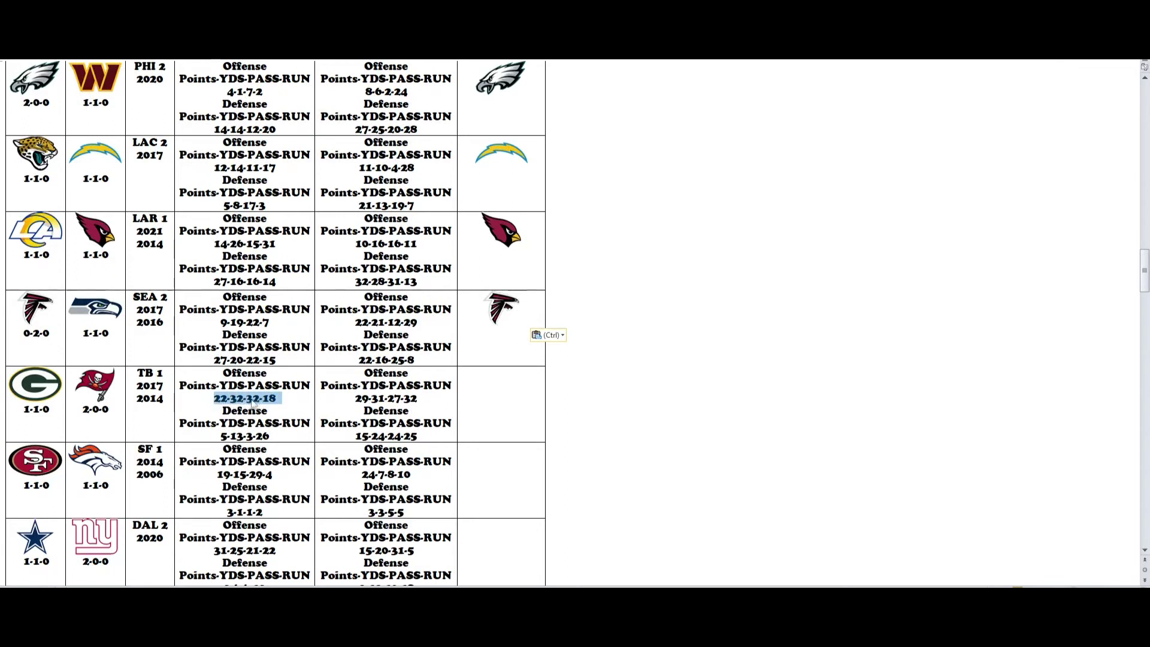
{"action": "left_click", "coordinate": [287, 400]}
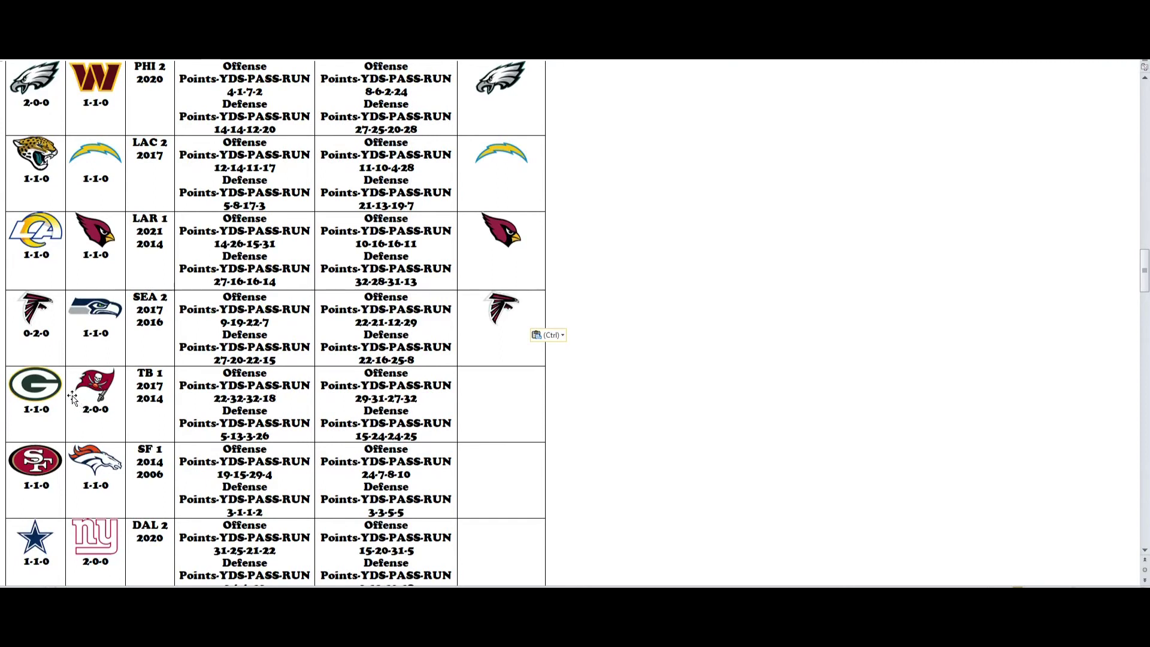
{"action": "left_click", "coordinate": [90, 383]}
{"action": "left_click", "coordinate": [521, 385]}
{"action": "key", "text": "ctrl+v"}
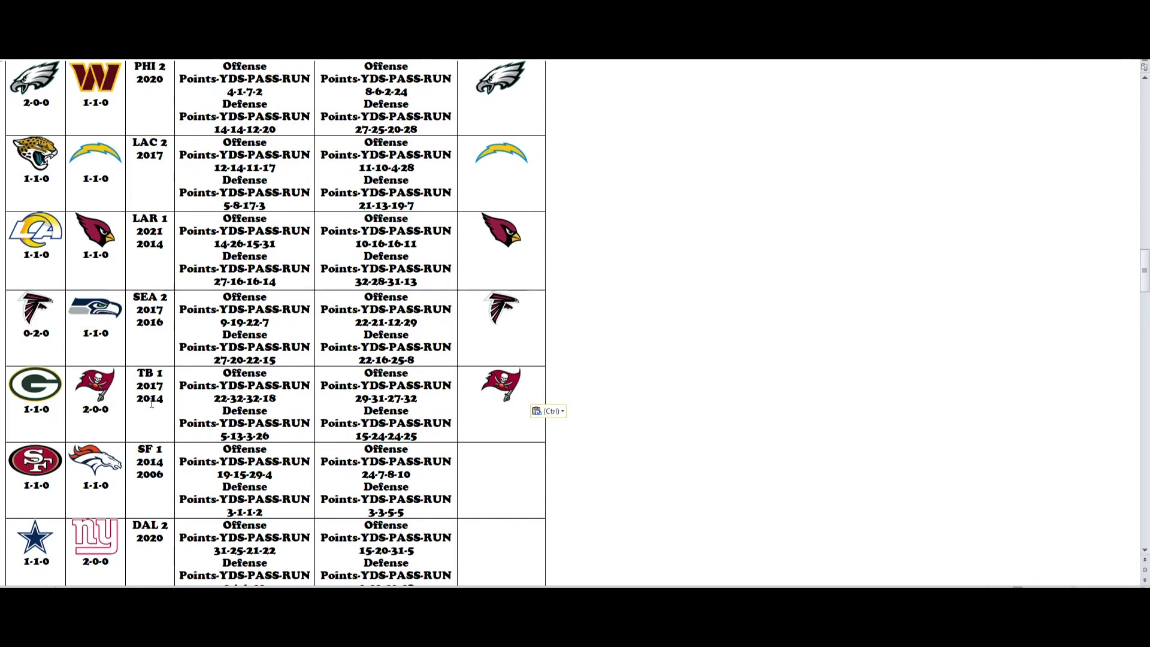
Copy the 49ers logo into My Pick for 49ers at Broncos and the Giants logo for Cowboys at Giants.
{"action": "left_click", "coordinate": [507, 482]}
{"action": "key", "text": "ctrl+v"}
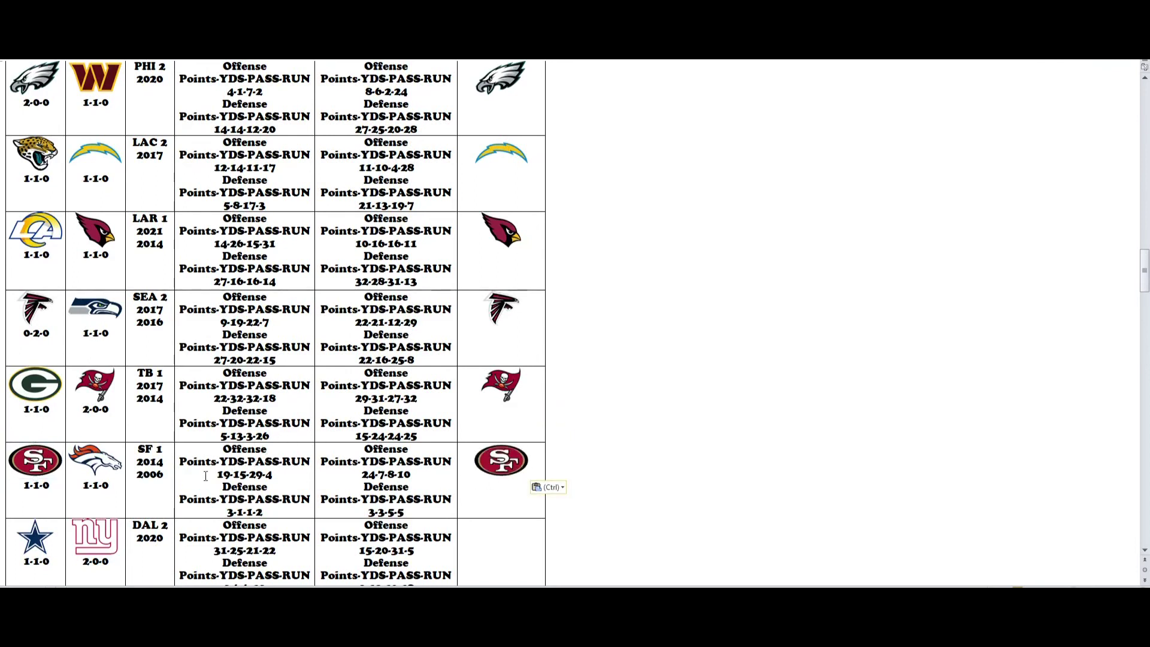
{"action": "scroll", "coordinate": [188, 479], "scroll_direction": "down", "scroll_amount": 1}
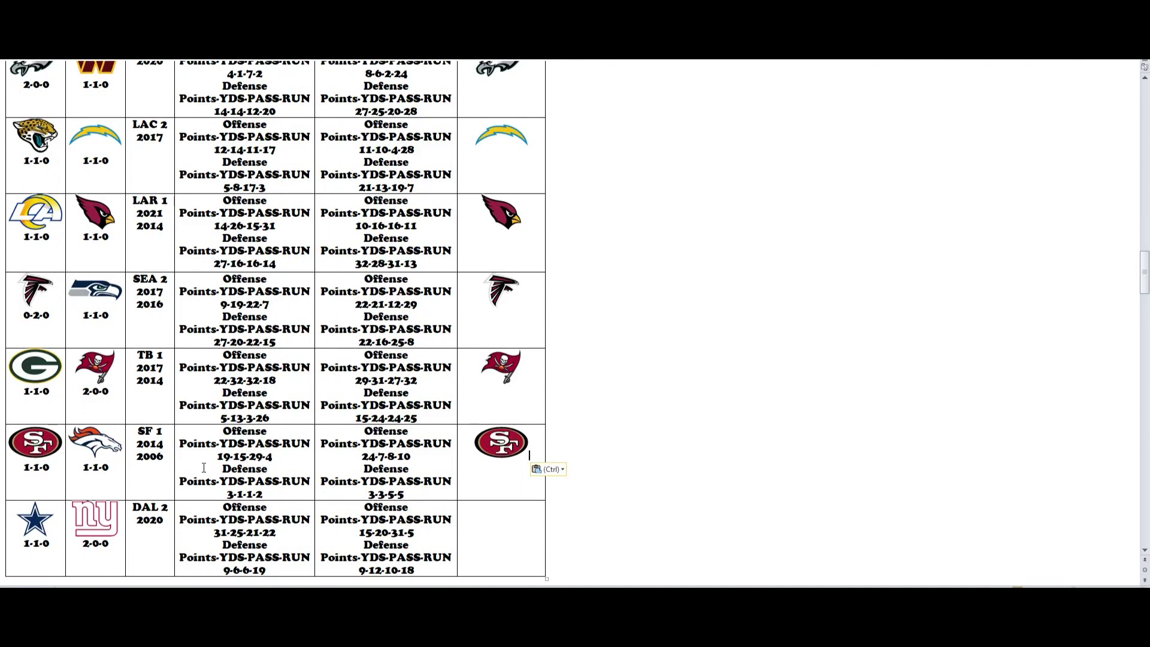
{"action": "left_click", "coordinate": [120, 515]}
{"action": "key", "text": "ctrl+c"}
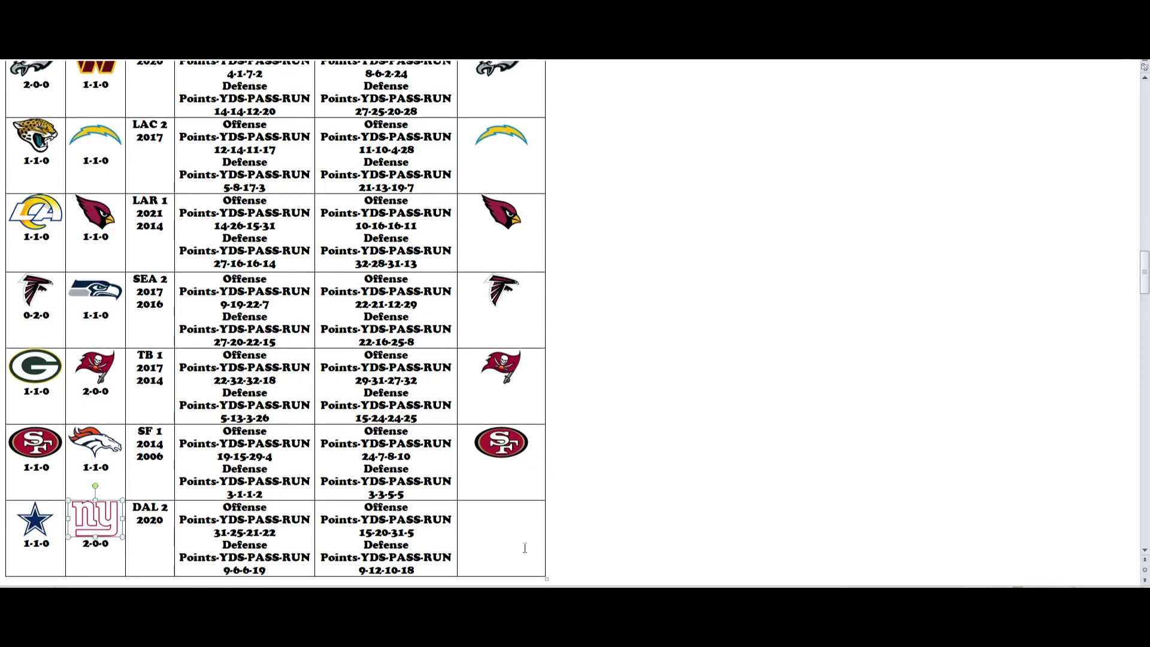
{"action": "left_click", "coordinate": [528, 546]}
{"action": "key", "text": "ctrl+v"}
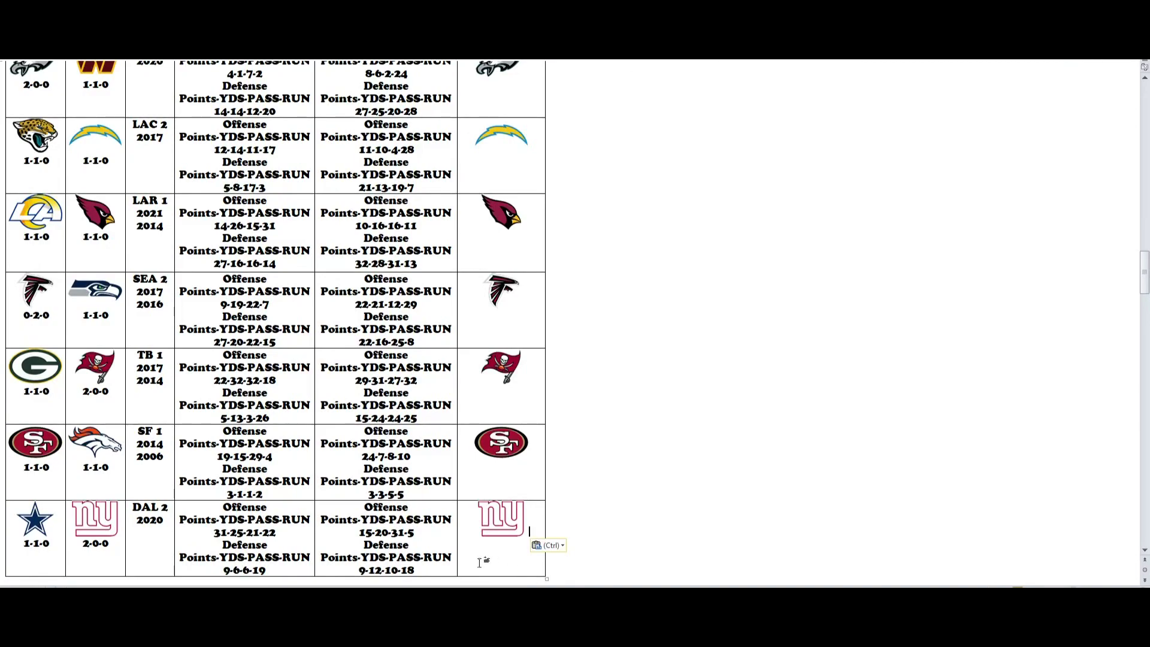
Review the My Pick column of the matchup table from the Steelers at Browns game through the Cowboys at Giants game.
{"action": "scroll", "coordinate": [479, 562], "scroll_direction": "up", "scroll_amount": 10}
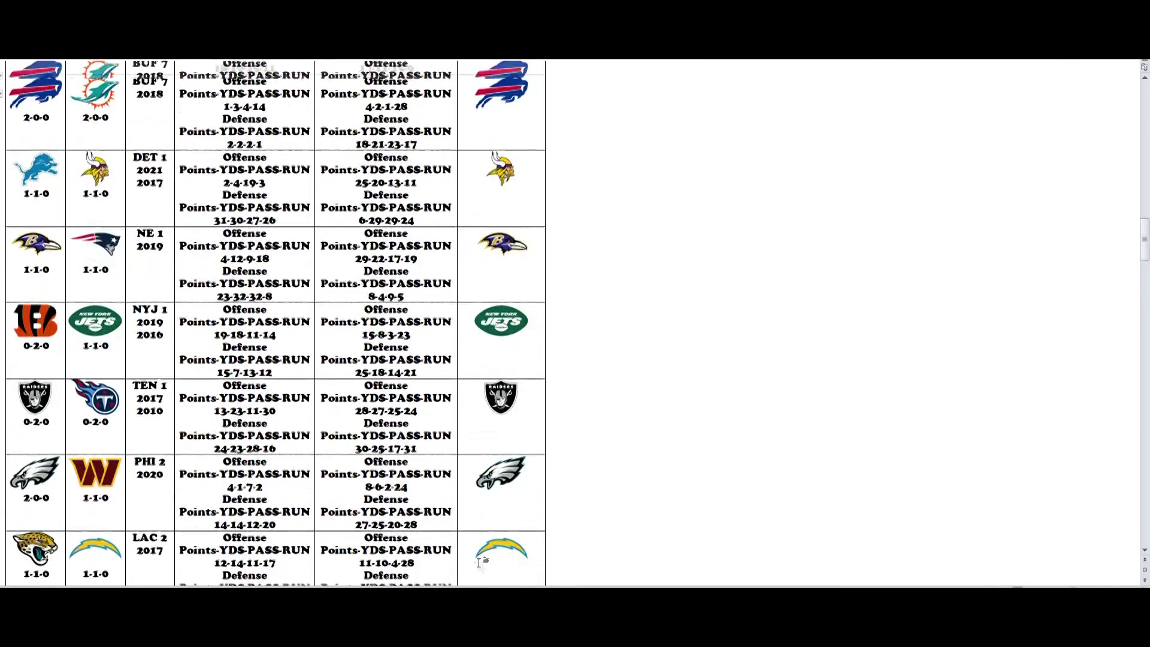
{"action": "scroll", "coordinate": [479, 562], "scroll_direction": "up", "scroll_amount": 5}
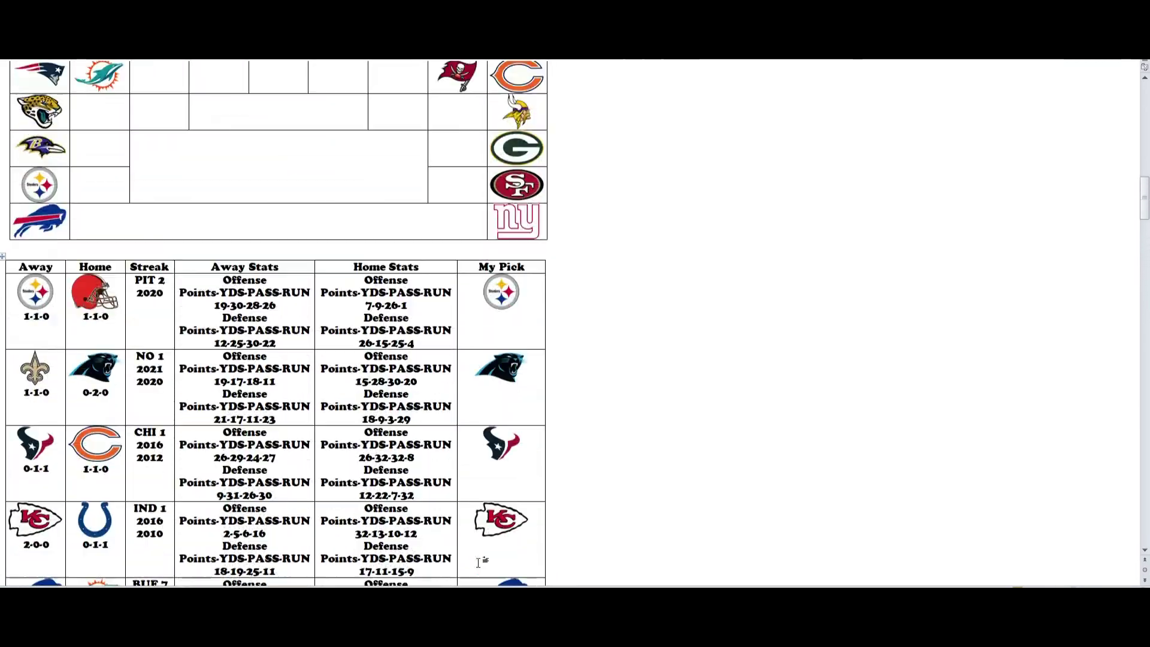
{"action": "scroll", "coordinate": [478, 563], "scroll_direction": "down", "scroll_amount": 3}
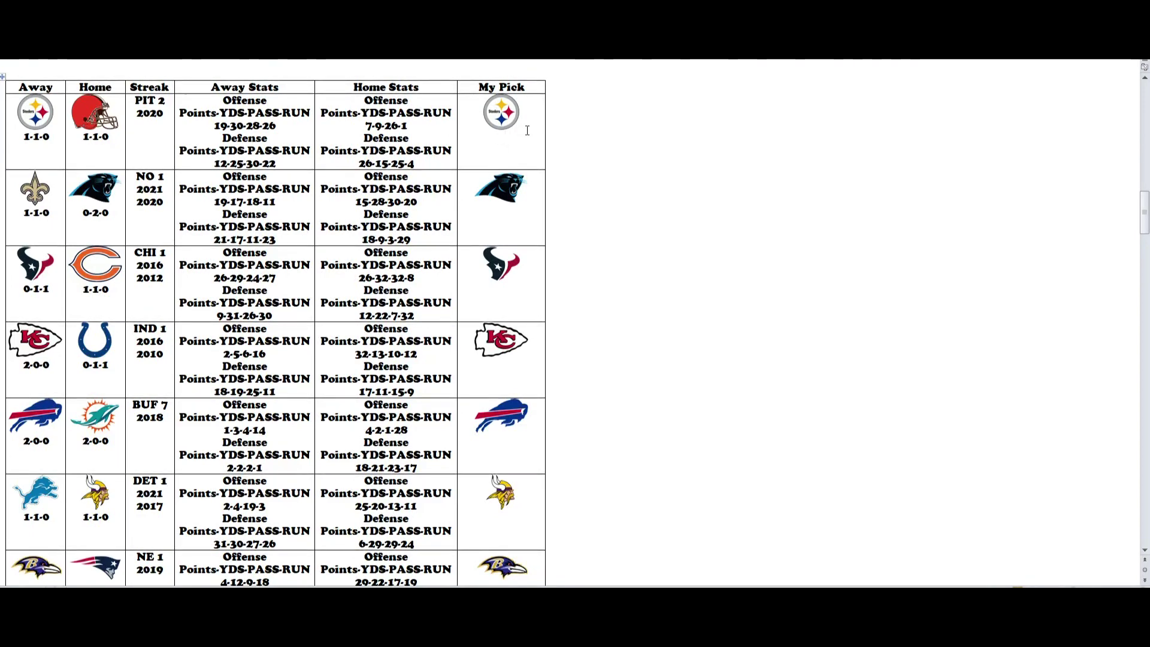
{"action": "scroll", "coordinate": [527, 130], "scroll_direction": "down", "scroll_amount": 3}
{"action": "scroll", "coordinate": [527, 130], "scroll_direction": "down", "scroll_amount": 2}
{"action": "scroll", "coordinate": [527, 130], "scroll_direction": "down", "scroll_amount": 4}
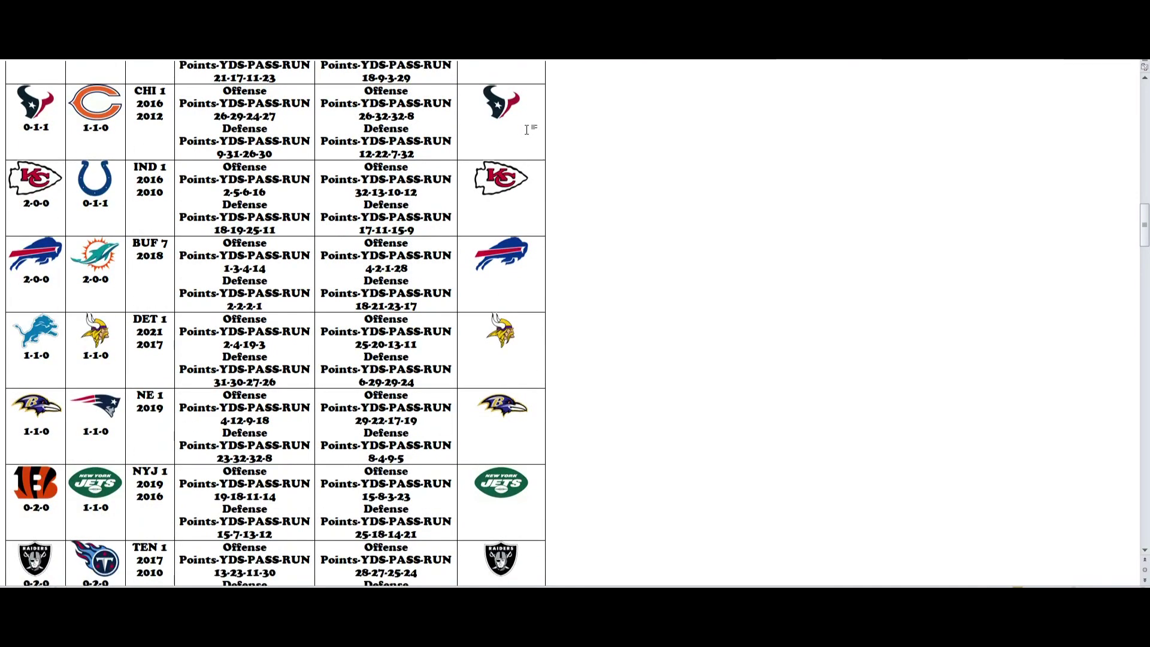
{"action": "scroll", "coordinate": [527, 130], "scroll_direction": "down", "scroll_amount": 4}
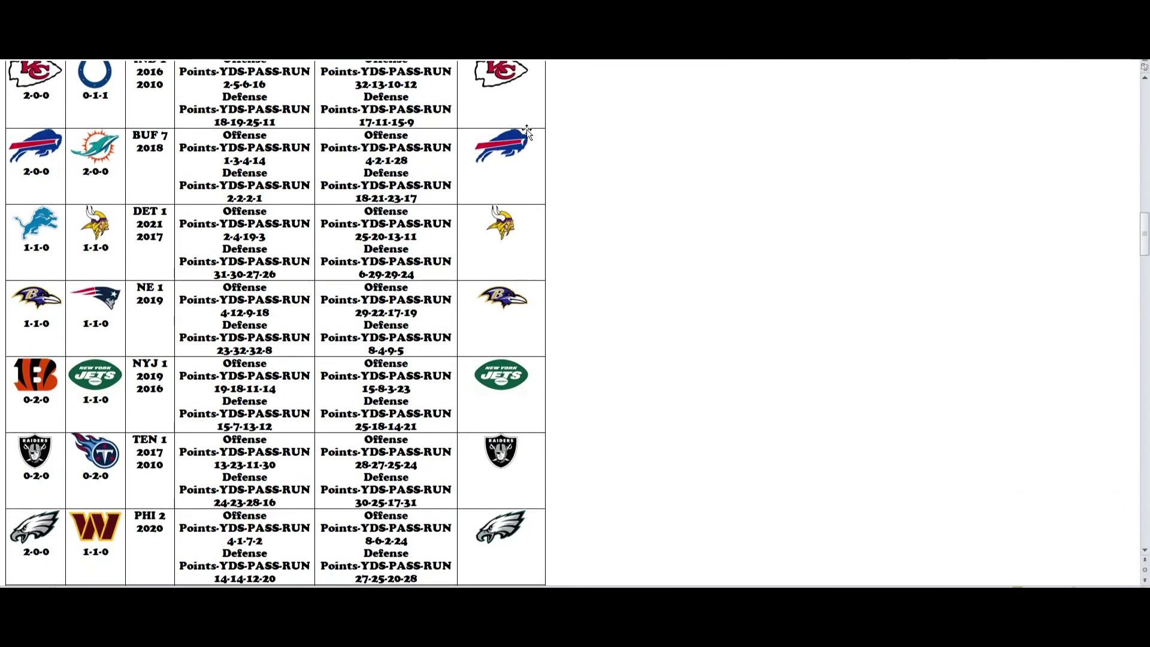
{"action": "scroll", "coordinate": [527, 130], "scroll_direction": "down", "scroll_amount": 3}
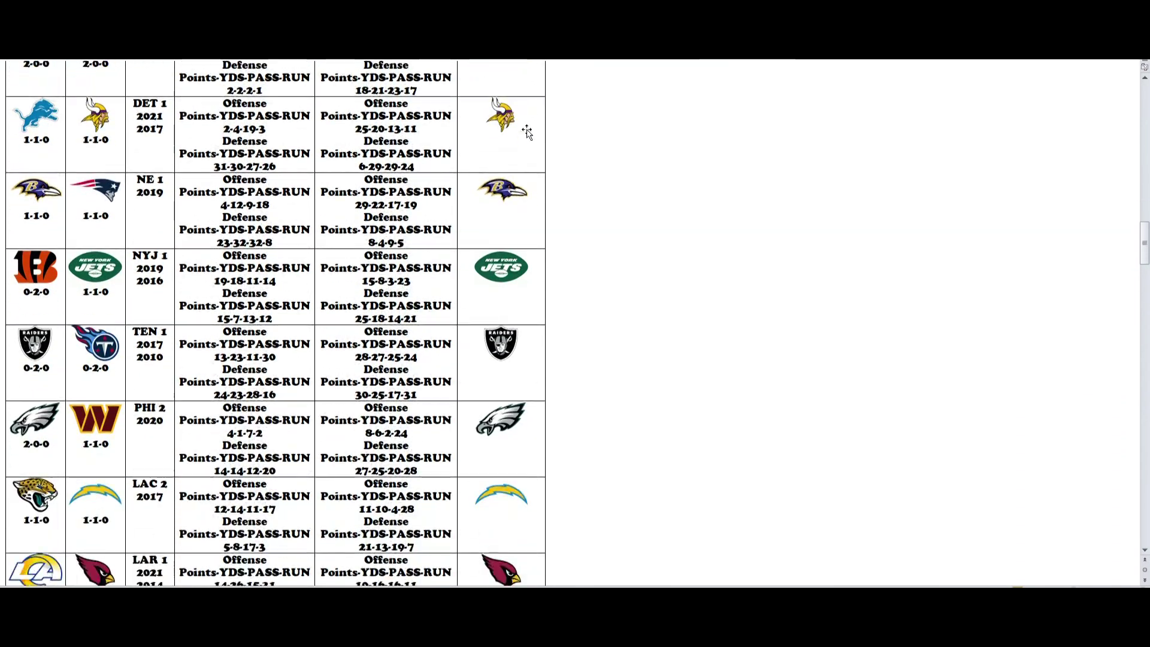
{"action": "scroll", "coordinate": [527, 130], "scroll_direction": "down", "scroll_amount": 5}
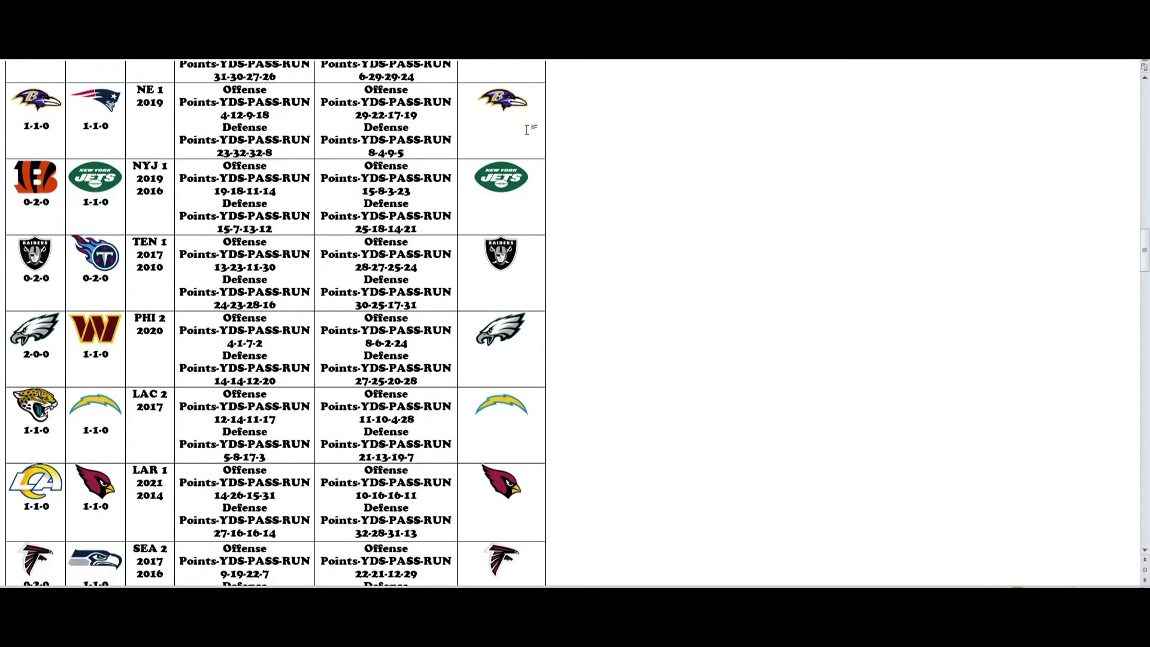
{"action": "scroll", "coordinate": [527, 130], "scroll_direction": "down", "scroll_amount": 2}
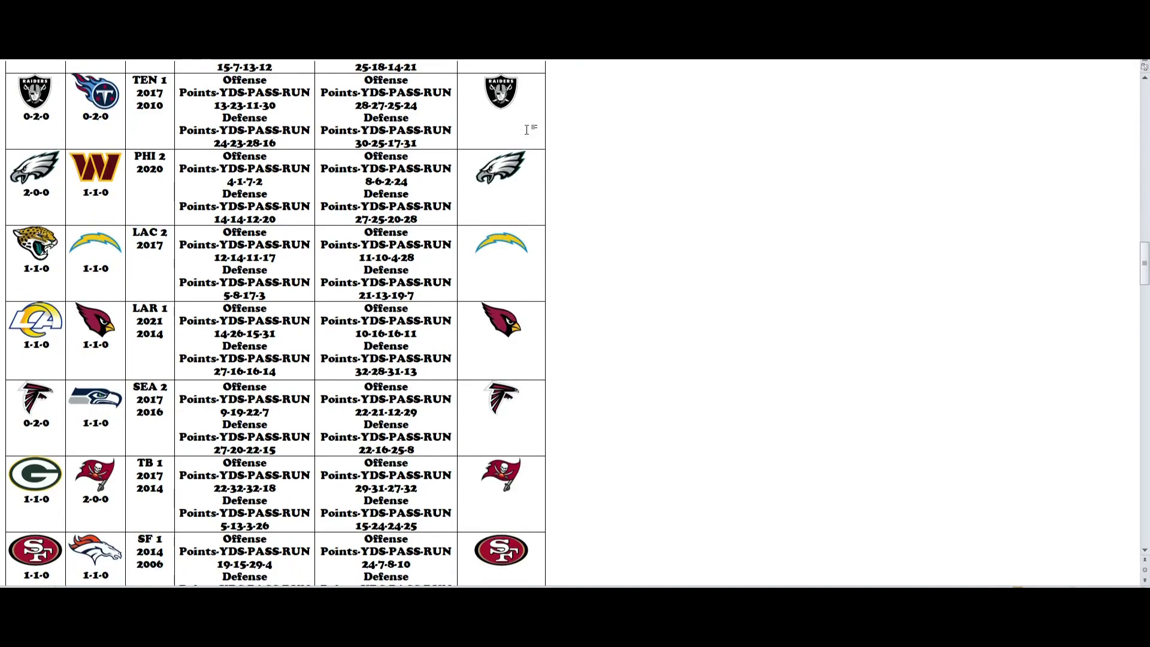
{"action": "scroll", "coordinate": [527, 129], "scroll_direction": "down", "scroll_amount": 4}
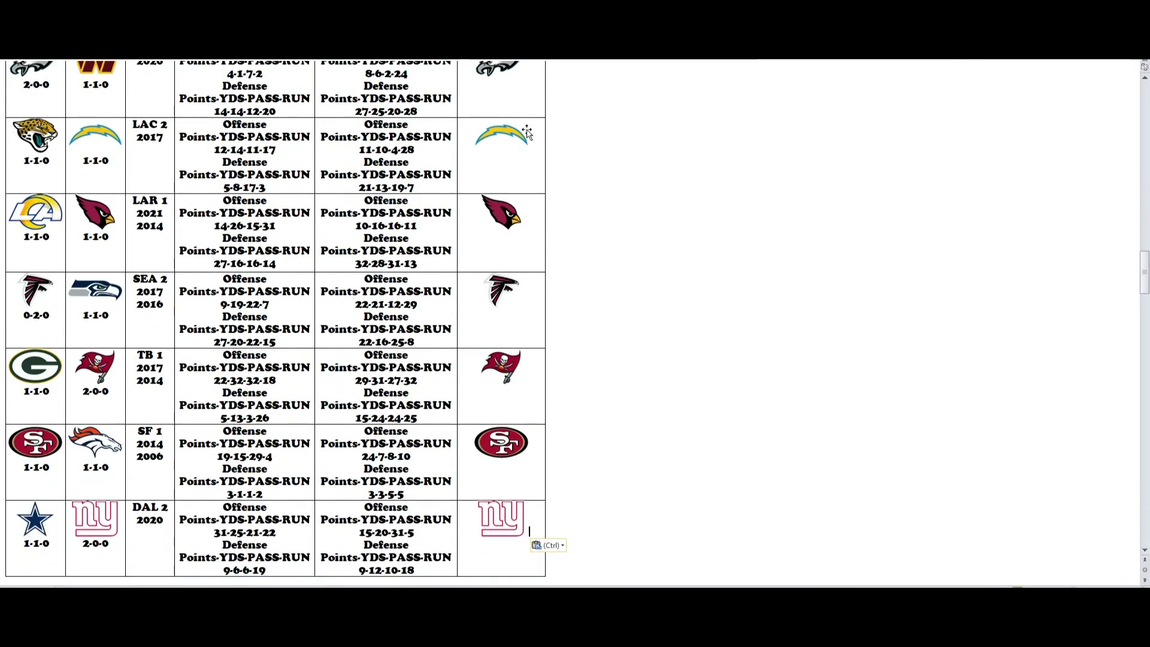
{"action": "scroll", "coordinate": [526, 132], "scroll_direction": "down", "scroll_amount": 1}
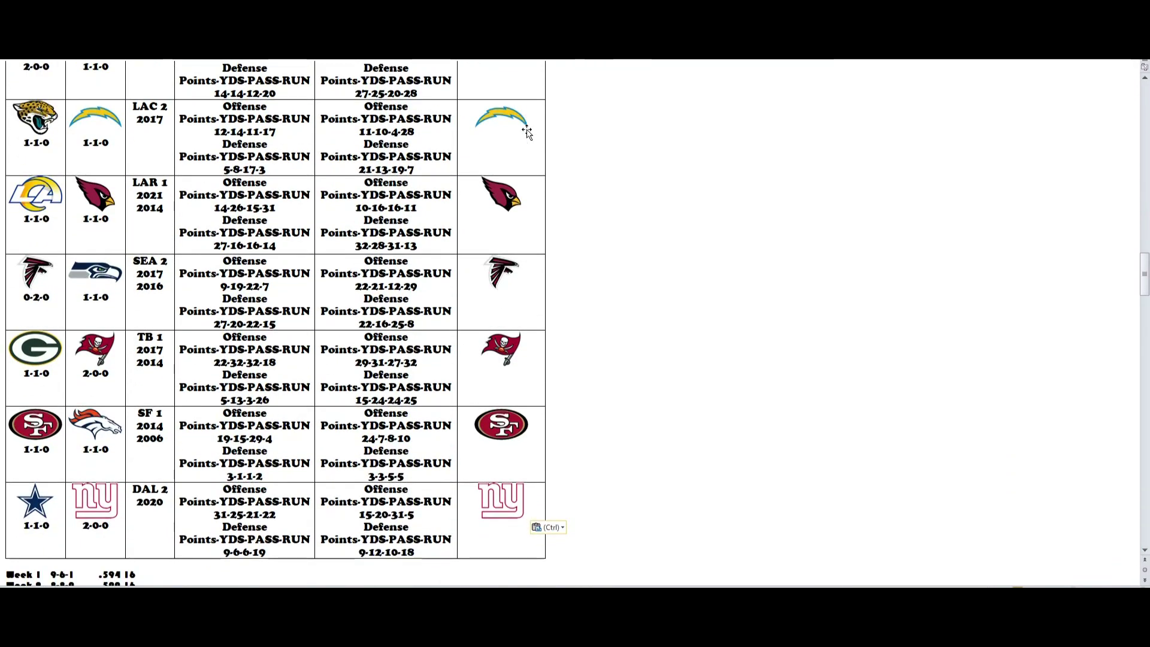